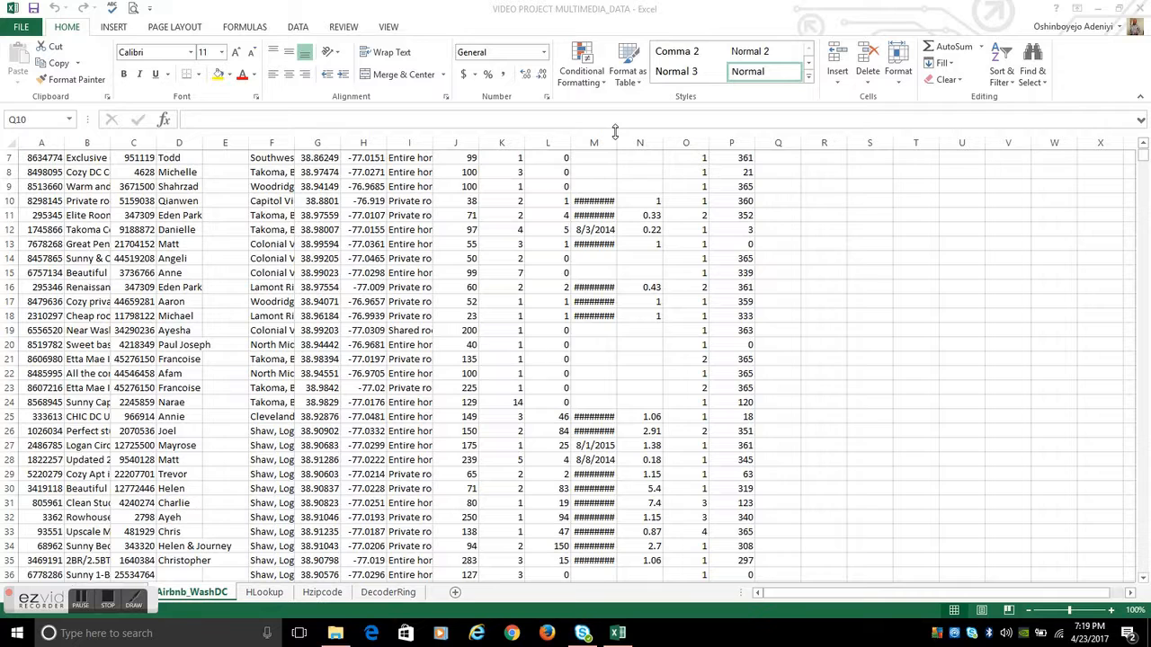
# Step: Widen column M slightly so that its dates display in full instead of as hash marks
pyautogui.click(609, 167)
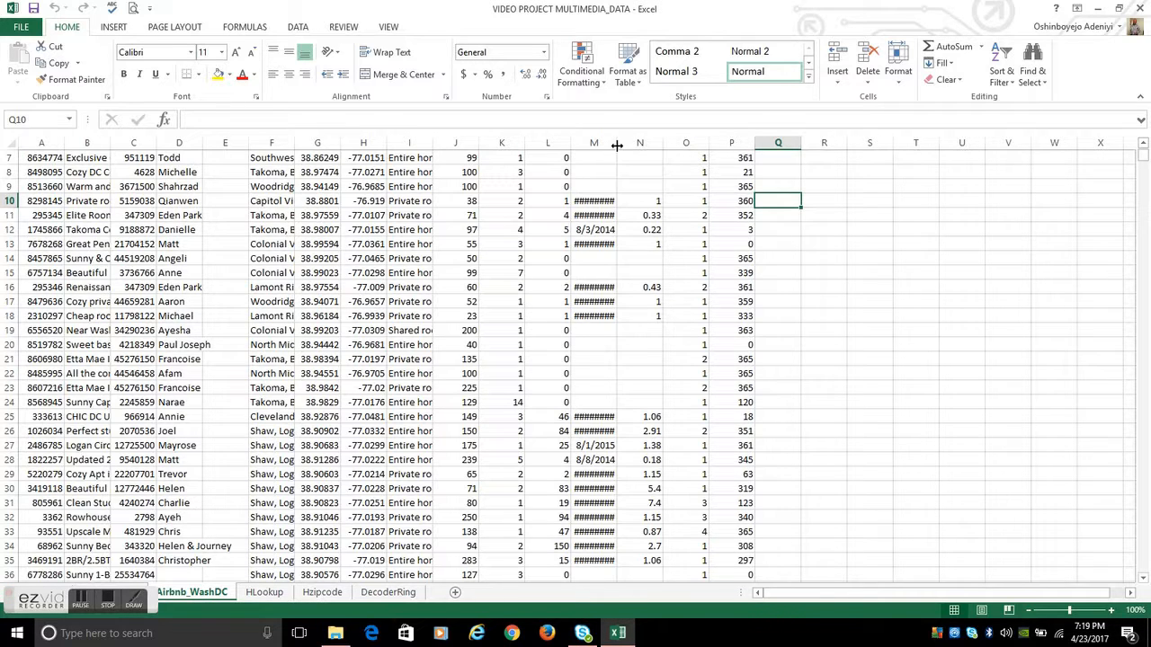
pyautogui.moveTo(617, 146); pyautogui.dragTo(625, 146)
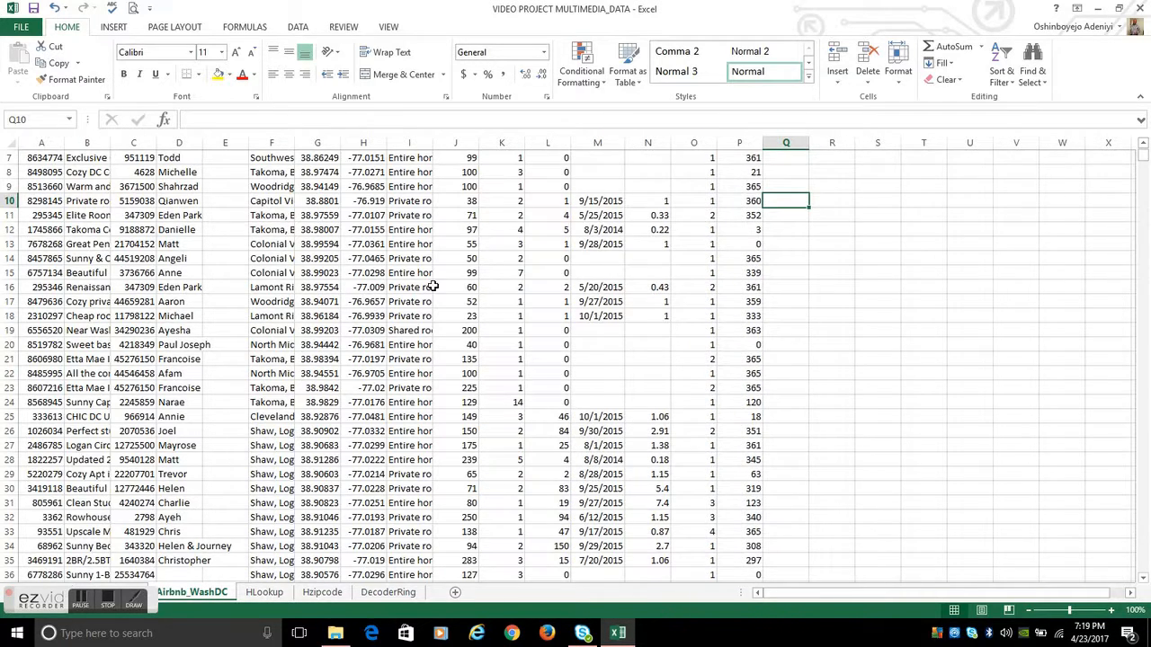
# Step: Create a PivotTable on a new worksheet from all the data in columns A to P of the Airbnb_WashDC sheet
pyautogui.click(11, 144)
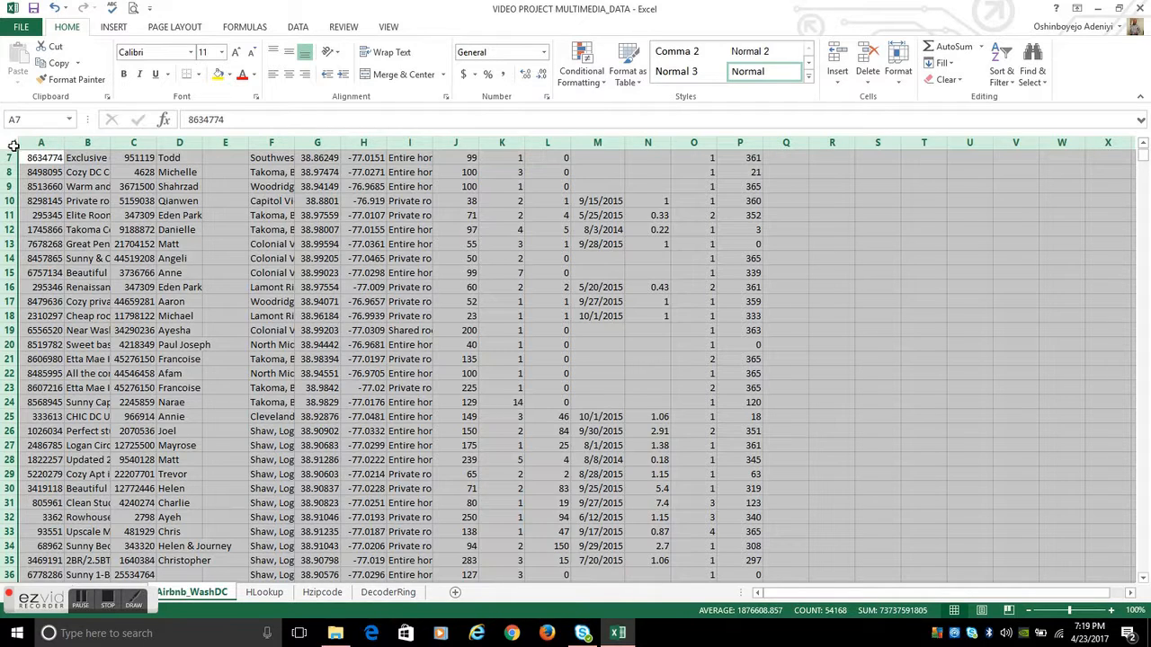
pyautogui.click(118, 28)
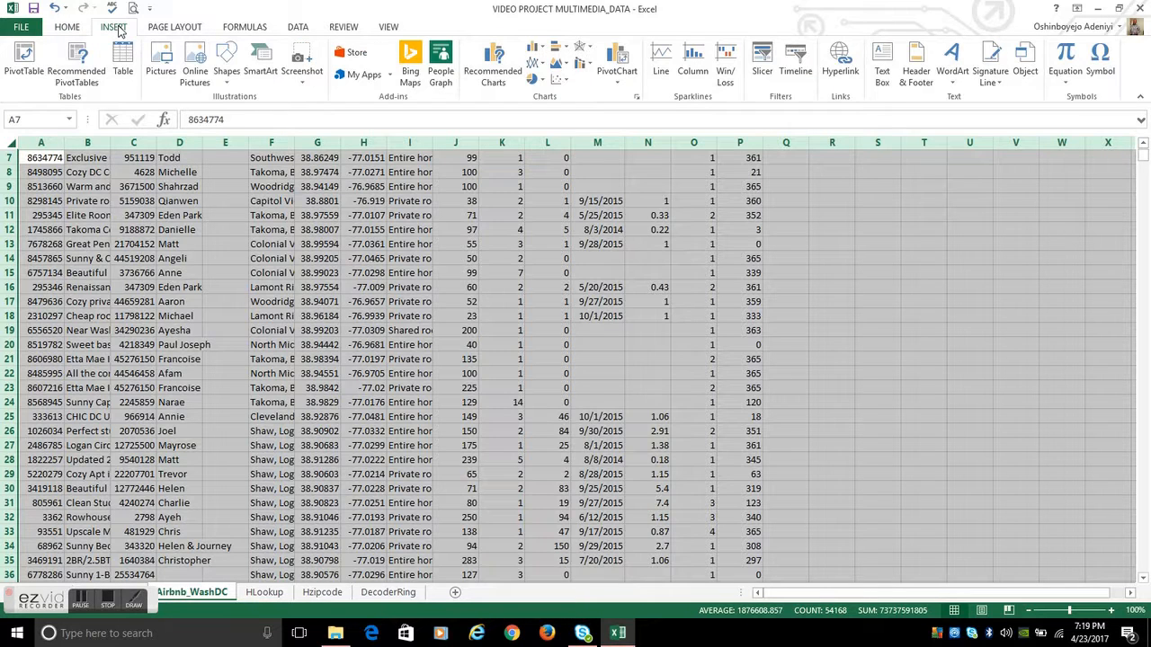
pyautogui.click(24, 57)
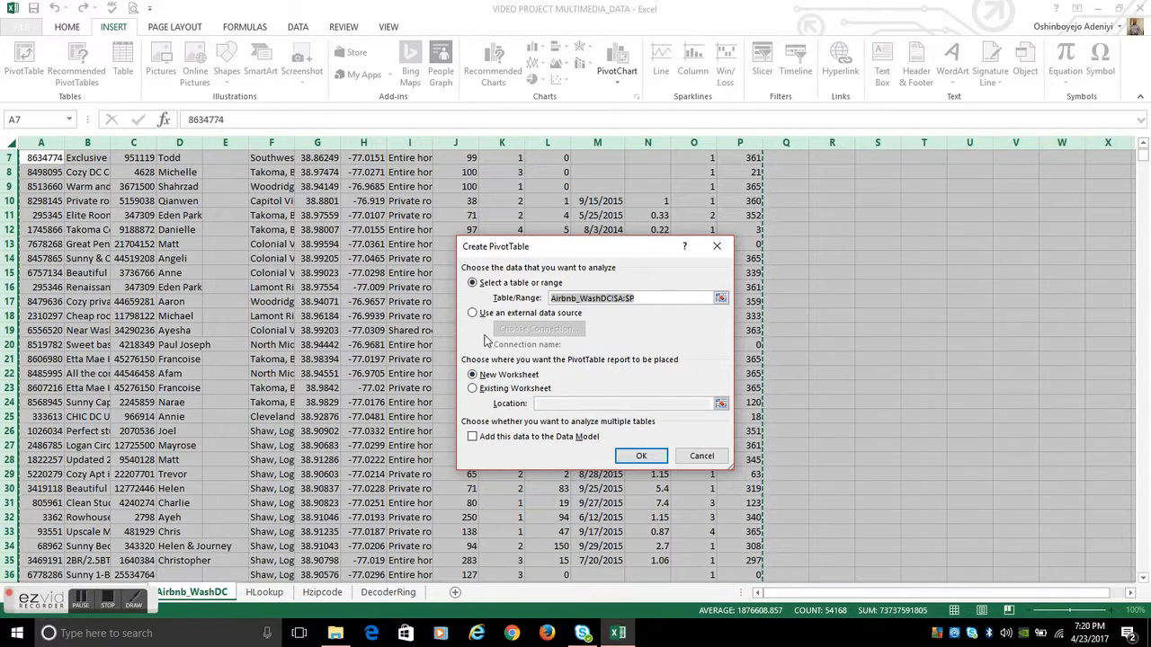
pyautogui.click(640, 459)
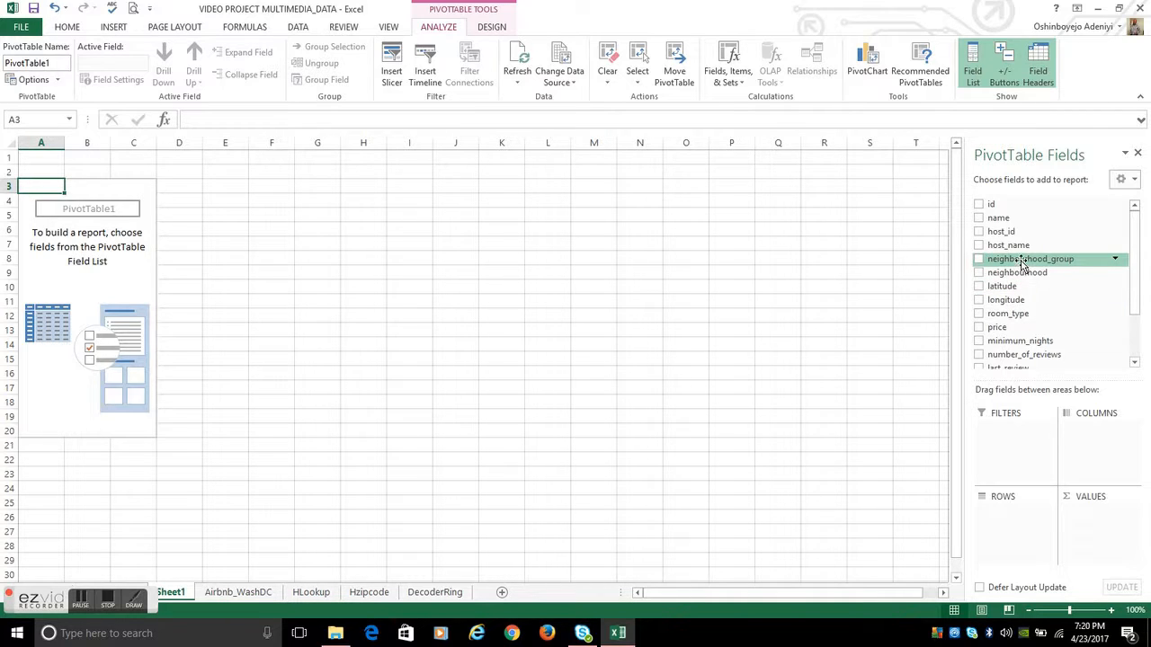
# Step: Lay out the PivotTable with neighbourhood_group as columns, room_type as rows and price as values
pyautogui.moveTo(1022, 261); pyautogui.dragTo(1102, 435)
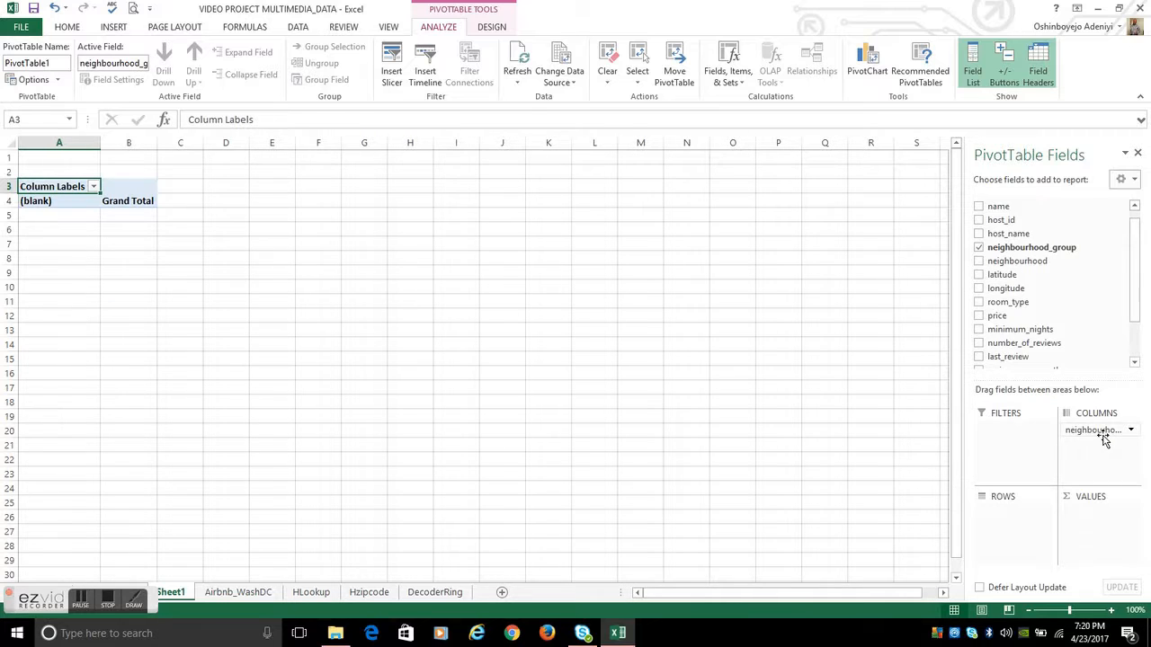
pyautogui.moveTo(1025, 261); pyautogui.dragTo(1014, 333)
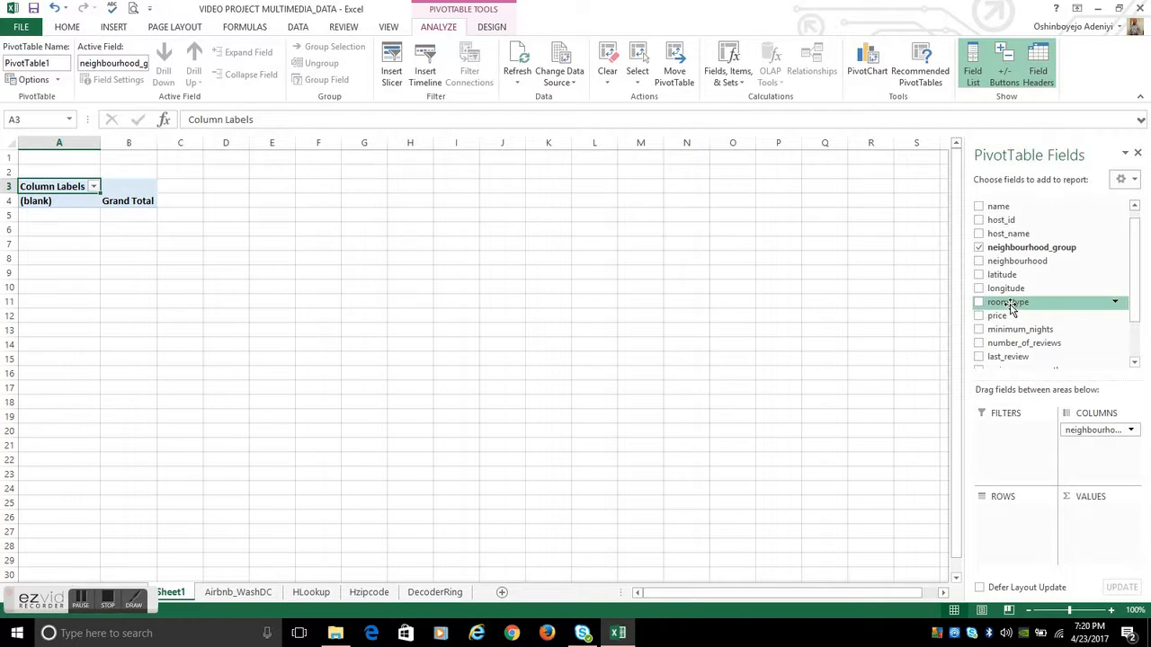
pyautogui.moveTo(1009, 304); pyautogui.dragTo(1003, 529)
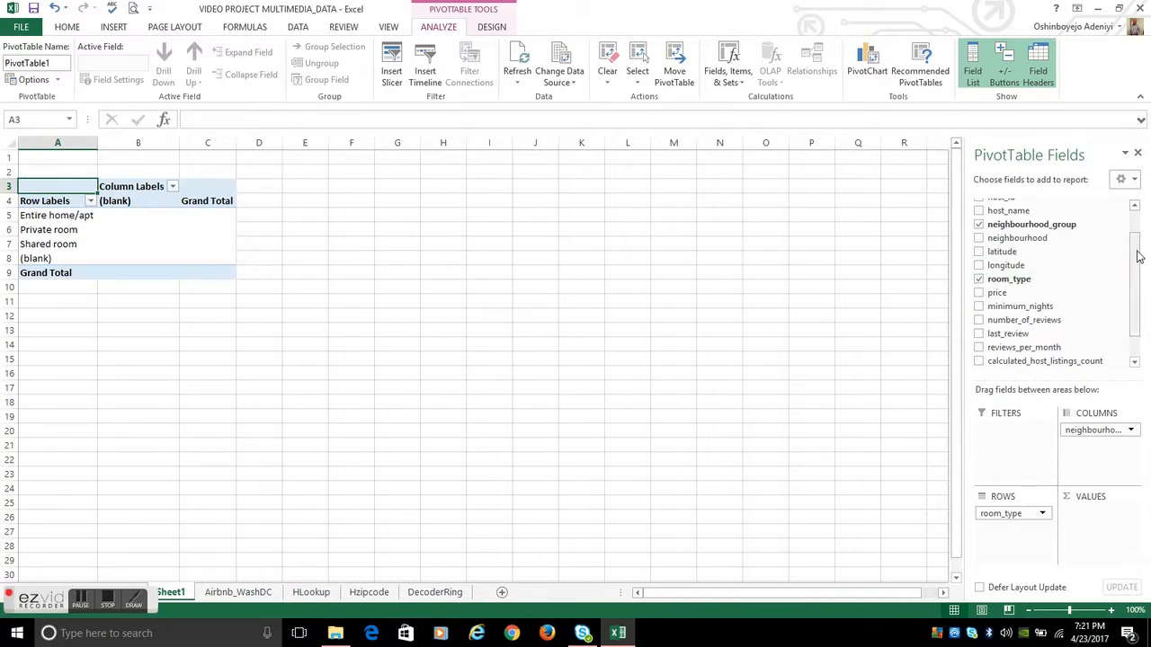
pyautogui.moveTo(998, 292); pyautogui.dragTo(1083, 523)
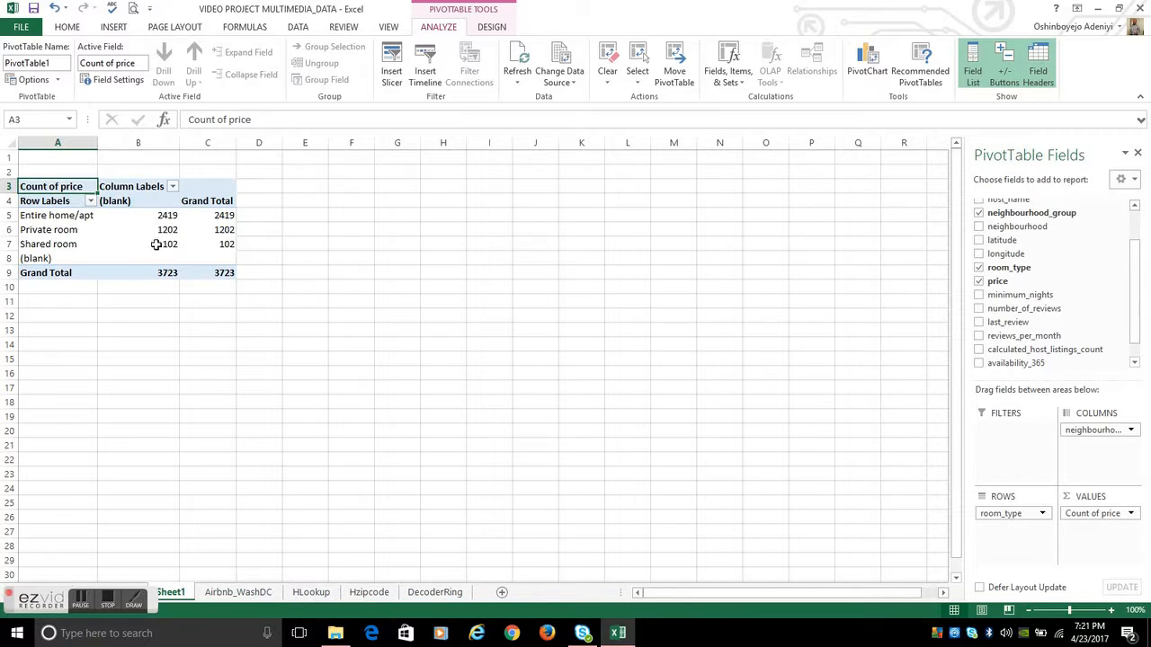
# Step: Summarize the price field by Average and format it as Number with 2 decimal places
pyautogui.click(1132, 516)
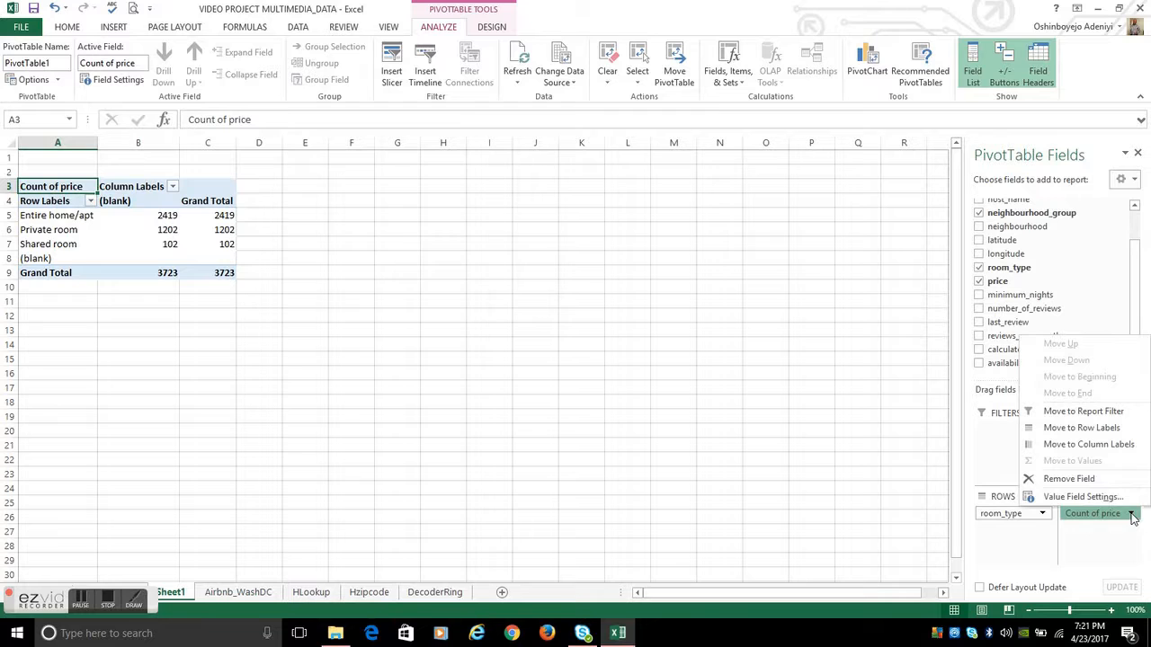
pyautogui.click(1079, 498)
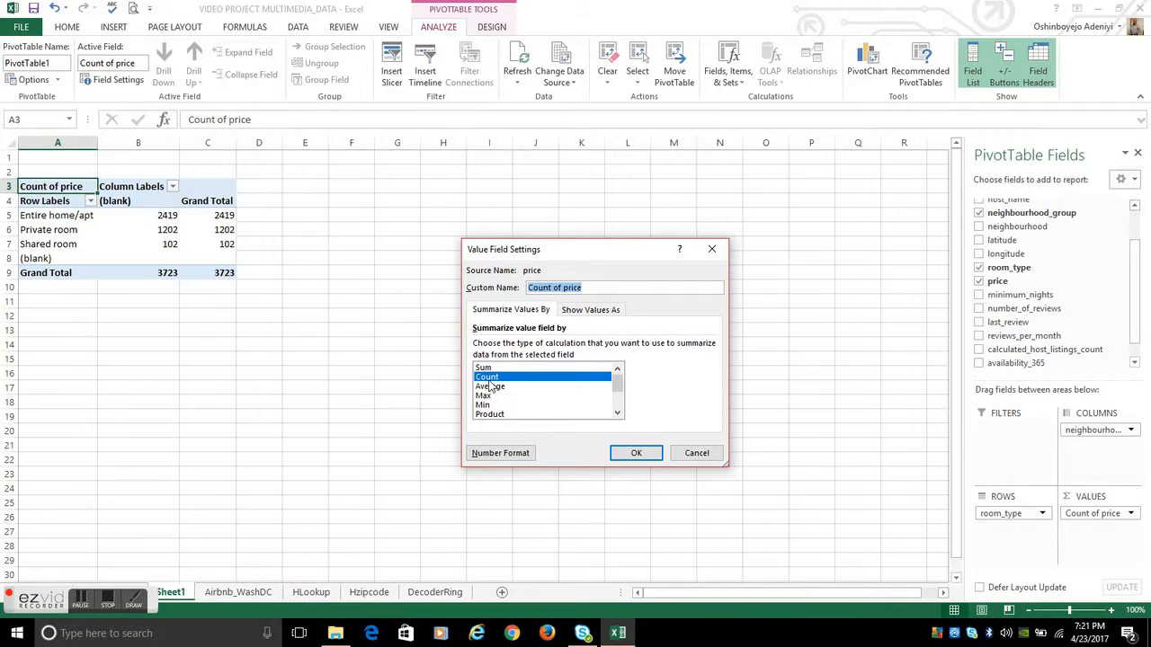
pyautogui.click(491, 388)
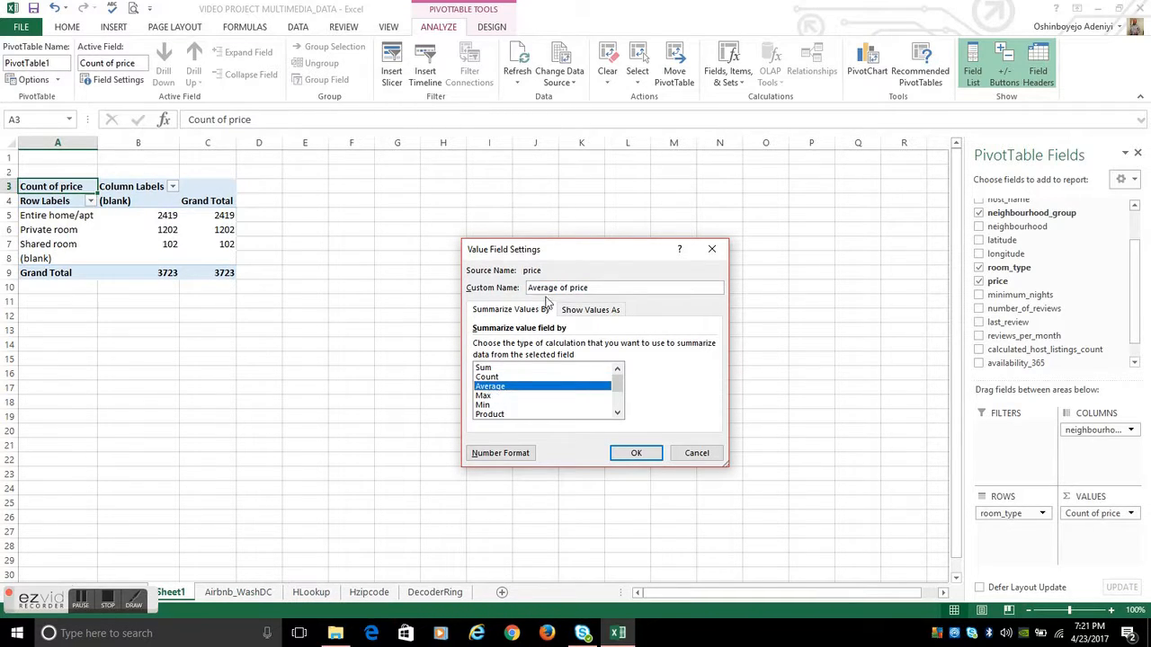
pyautogui.click(500, 458)
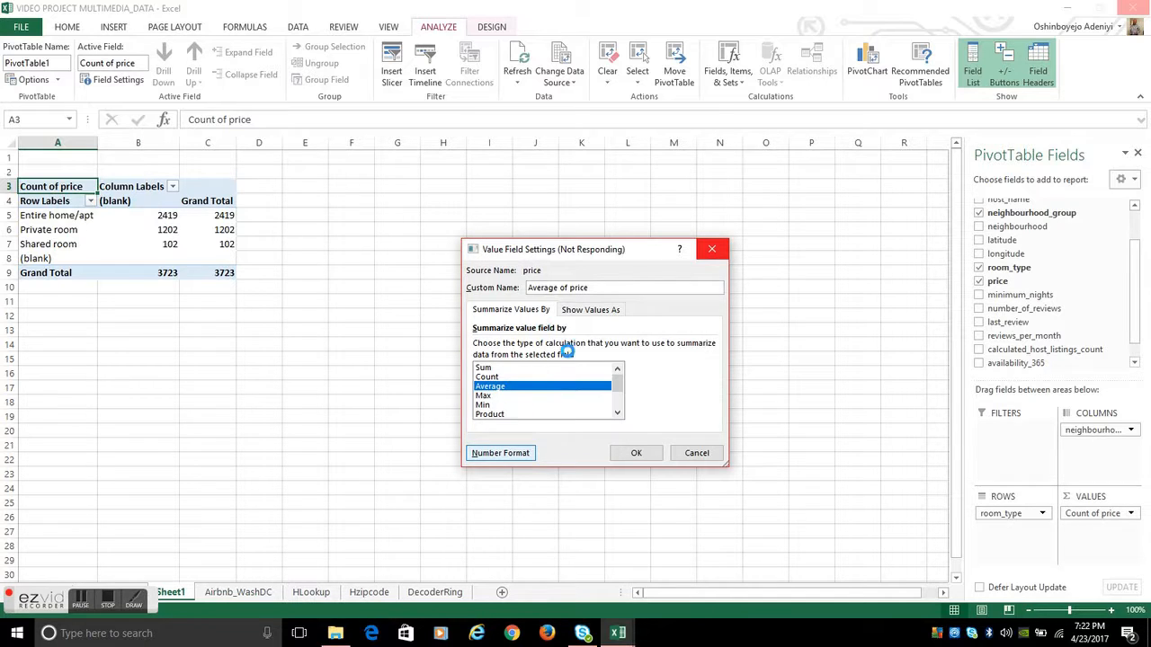
pyautogui.click(495, 457)
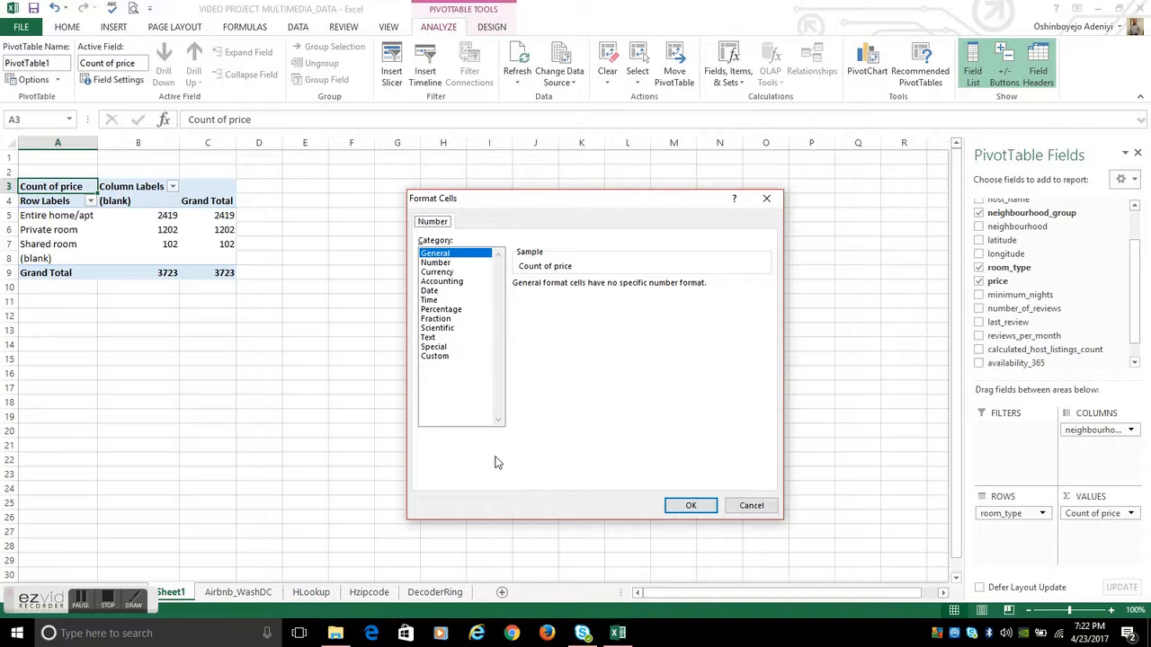
pyautogui.click(447, 264)
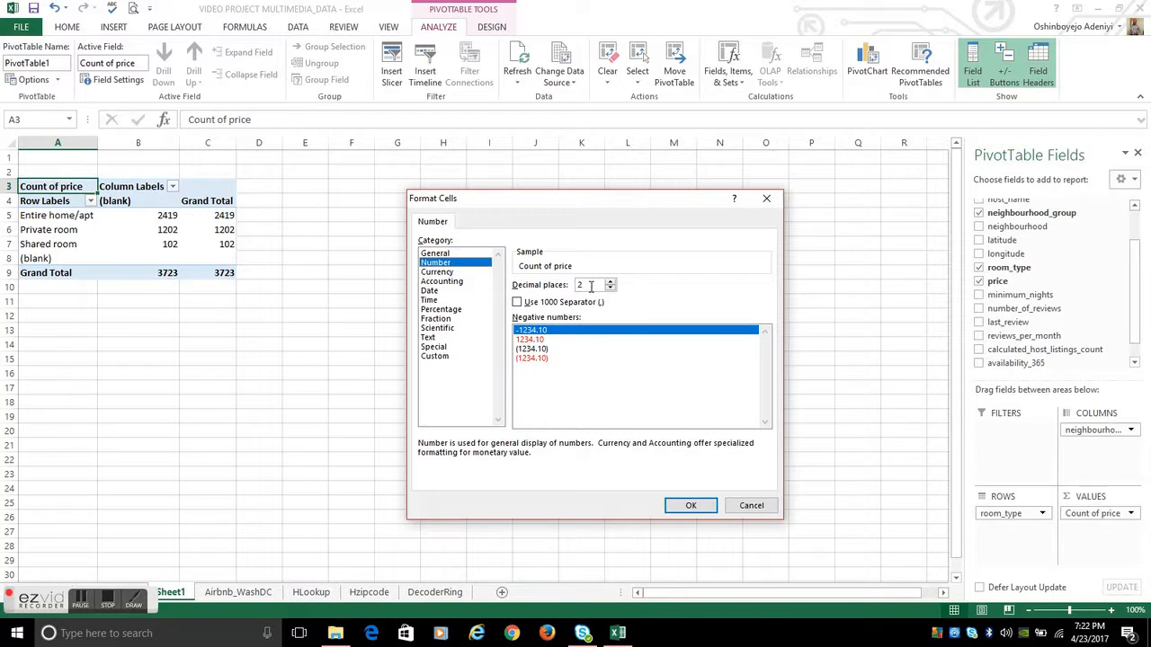
pyautogui.click(691, 505)
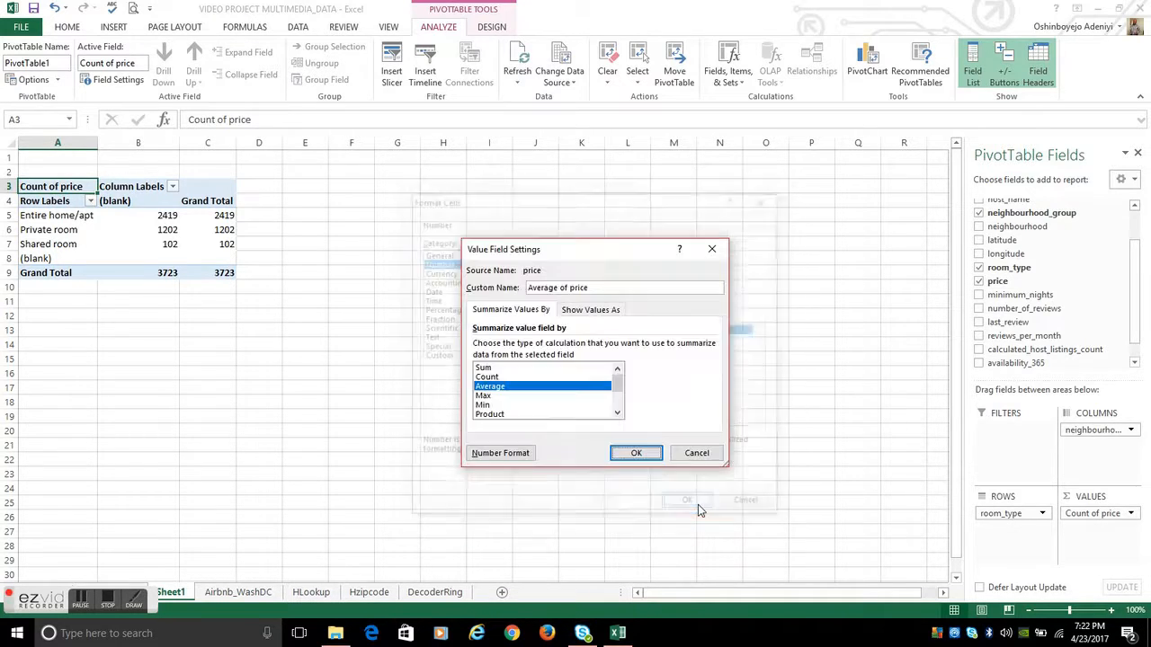
pyautogui.click(632, 454)
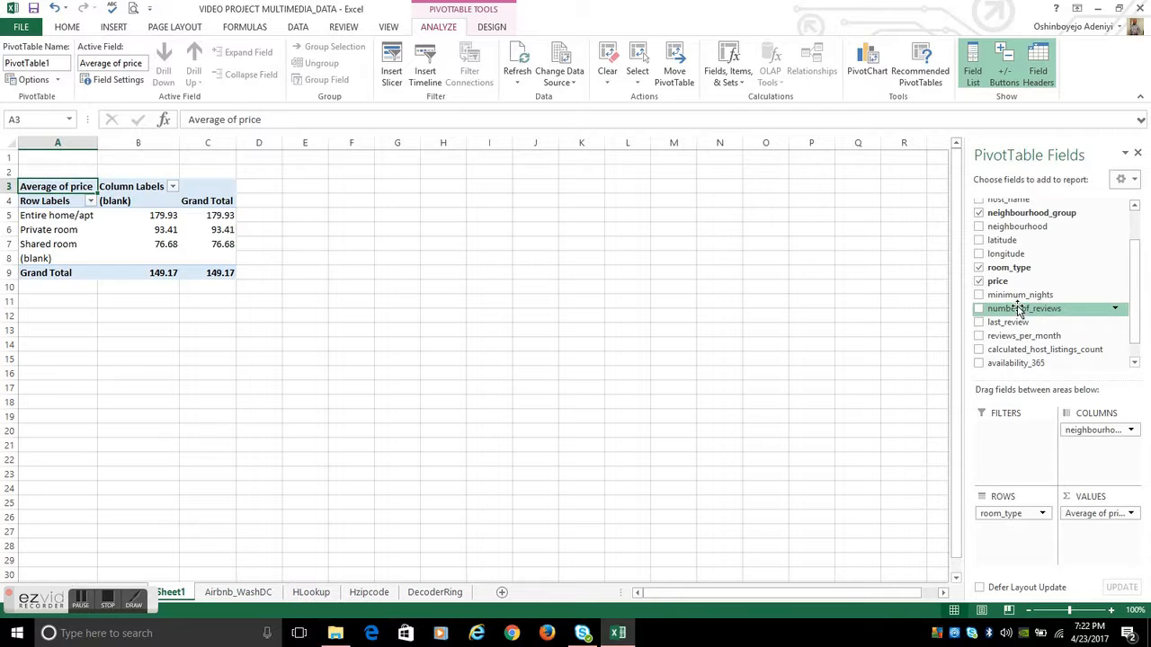
# Step: Add minimum_nights as a report filter and try to choose several of its values
pyautogui.moveTo(1032, 297); pyautogui.dragTo(1007, 447)
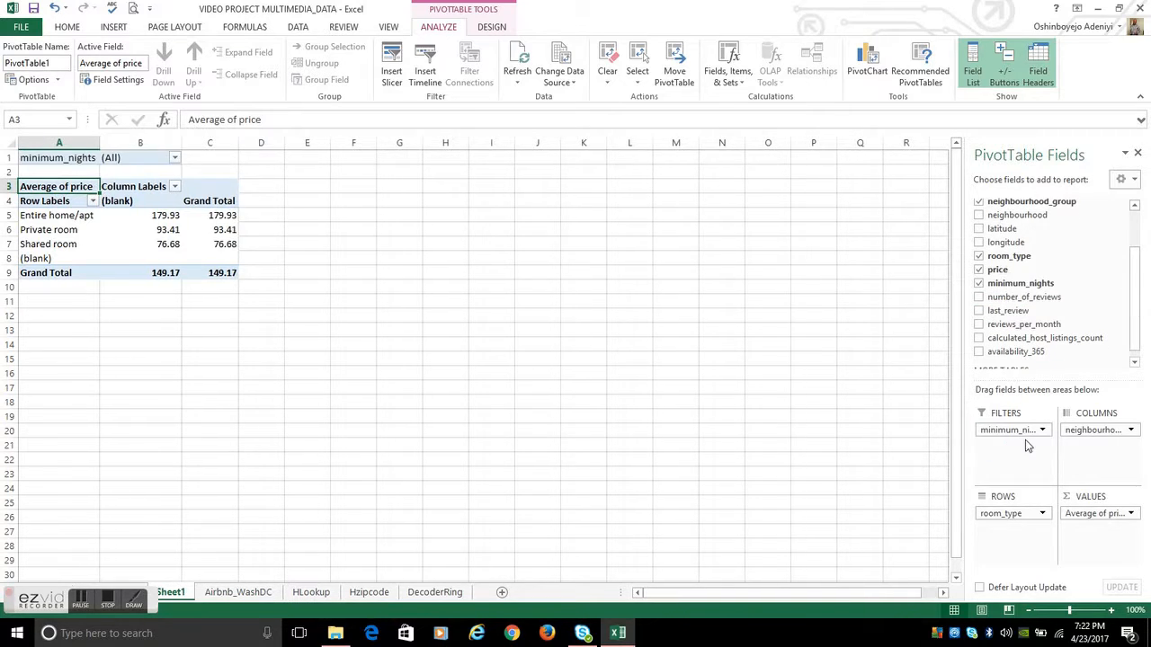
pyautogui.click(1043, 432)
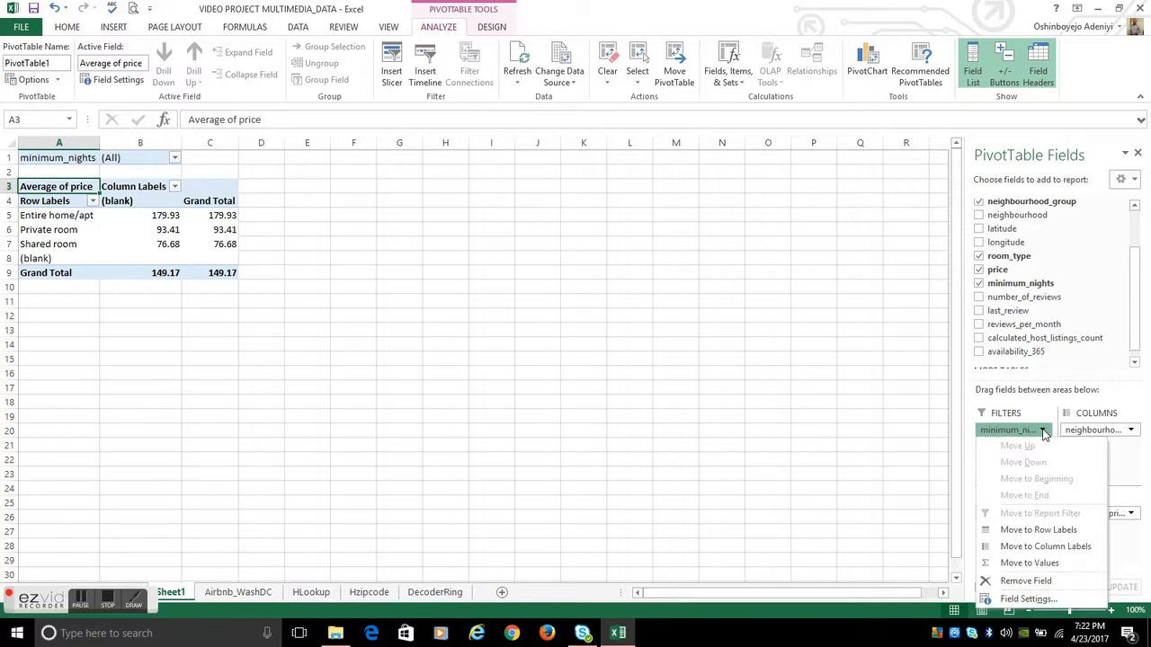
pyautogui.click(1041, 286)
pyautogui.click(1116, 284)
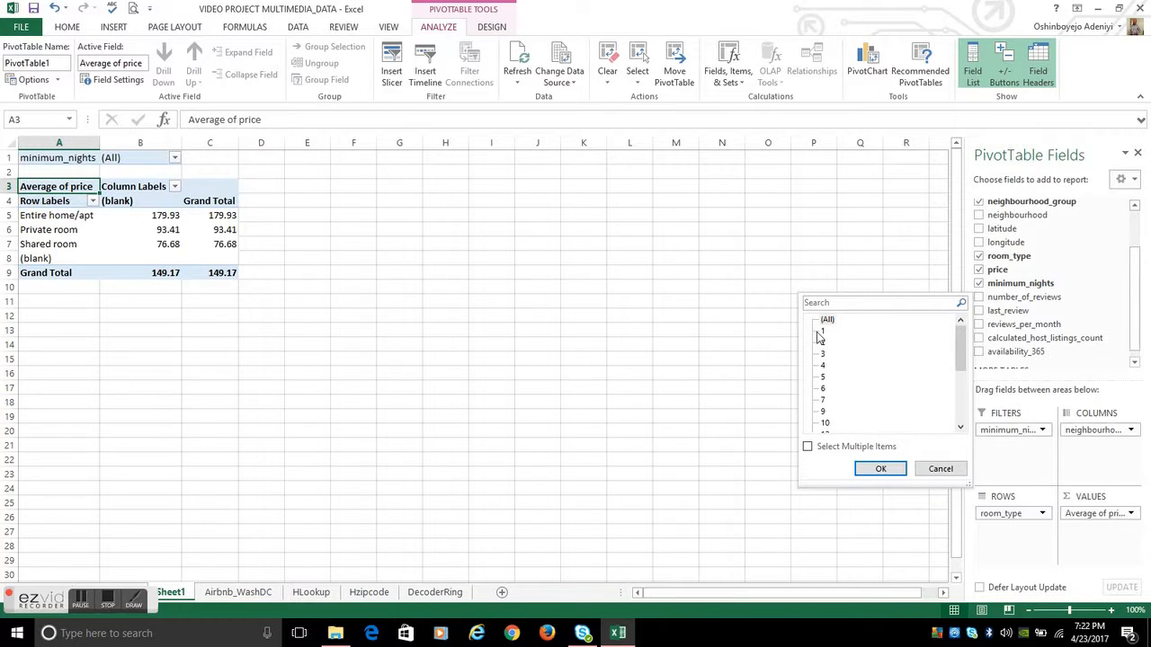
pyautogui.click(807, 447)
pyautogui.click(807, 447)
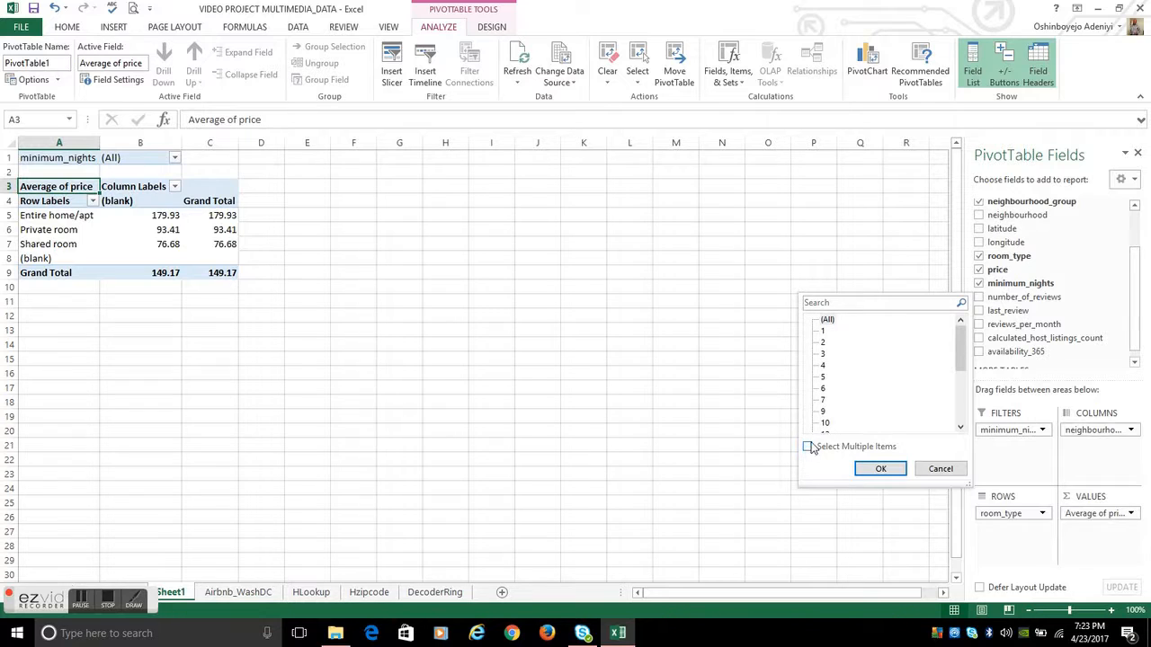
pyautogui.click(824, 345)
pyautogui.click(822, 356)
pyautogui.click(941, 468)
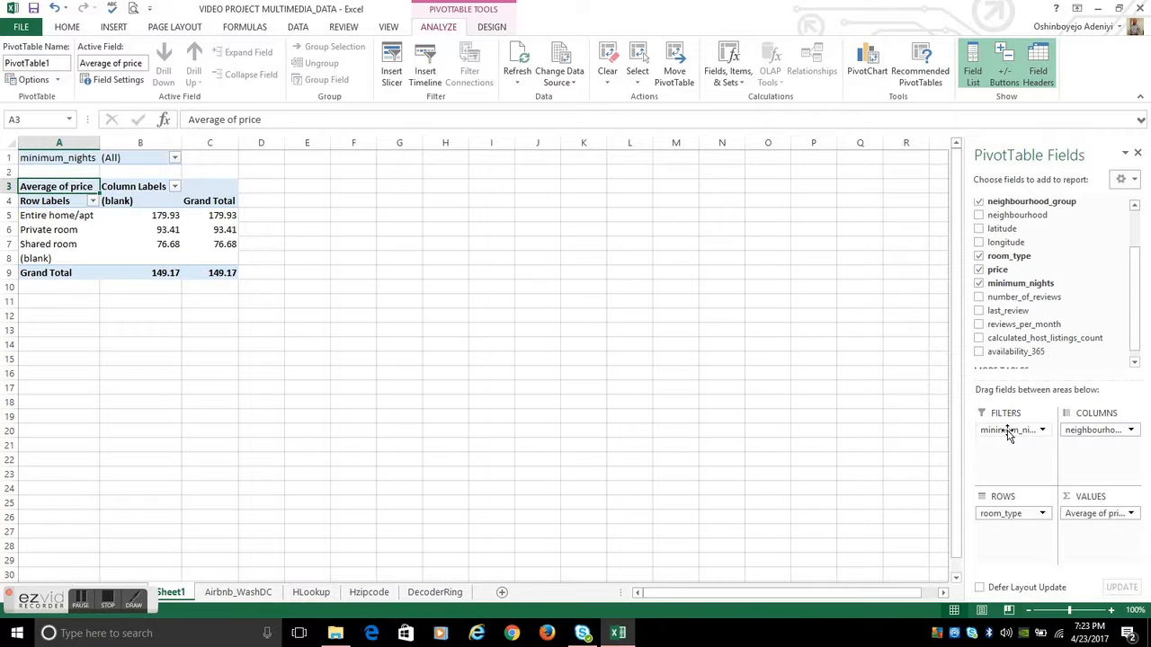
# Step: Remove the minimum_nights field from the report filter
pyautogui.click(1009, 432)
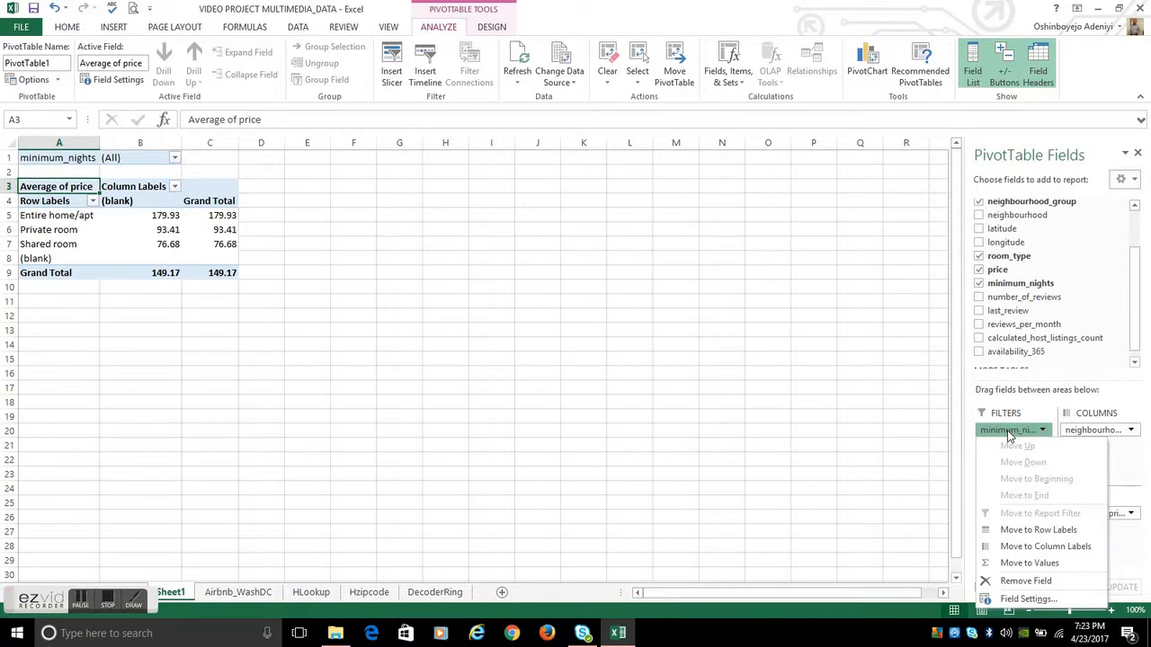
pyautogui.click(1009, 434)
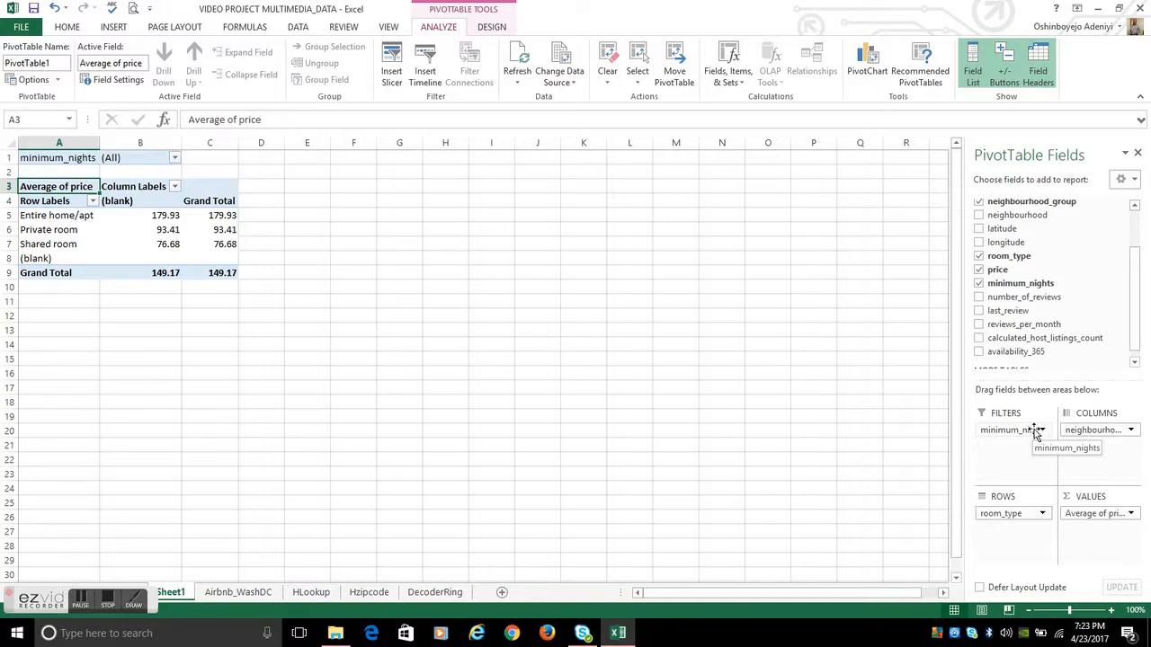
pyautogui.click(1014, 431)
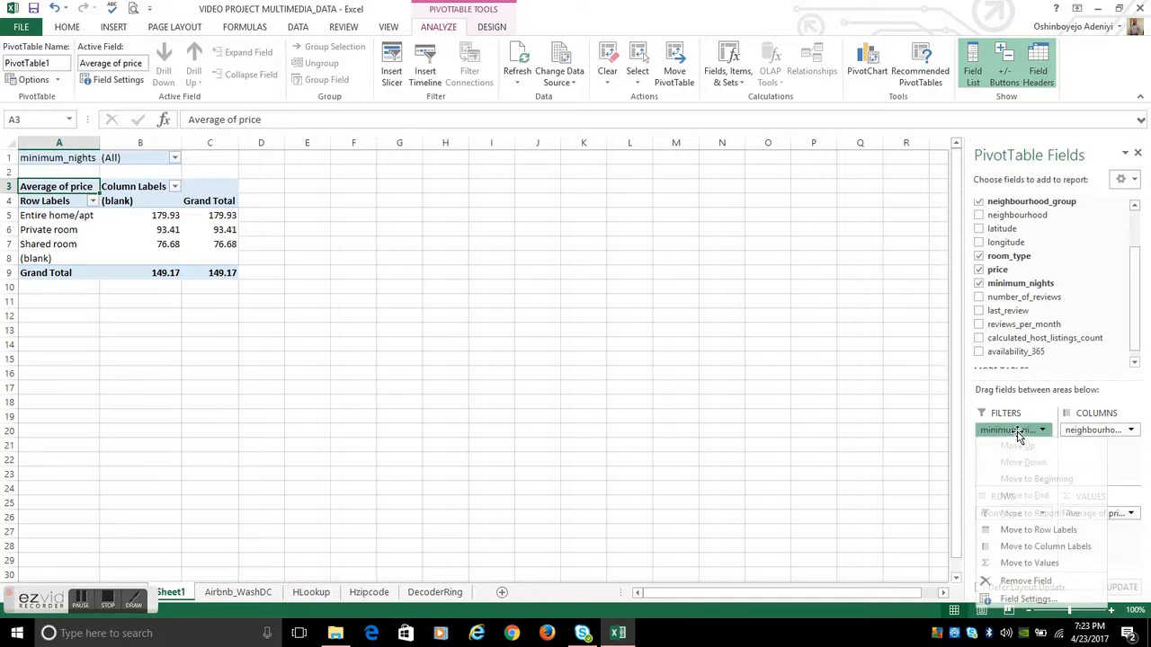
pyautogui.click(1043, 583)
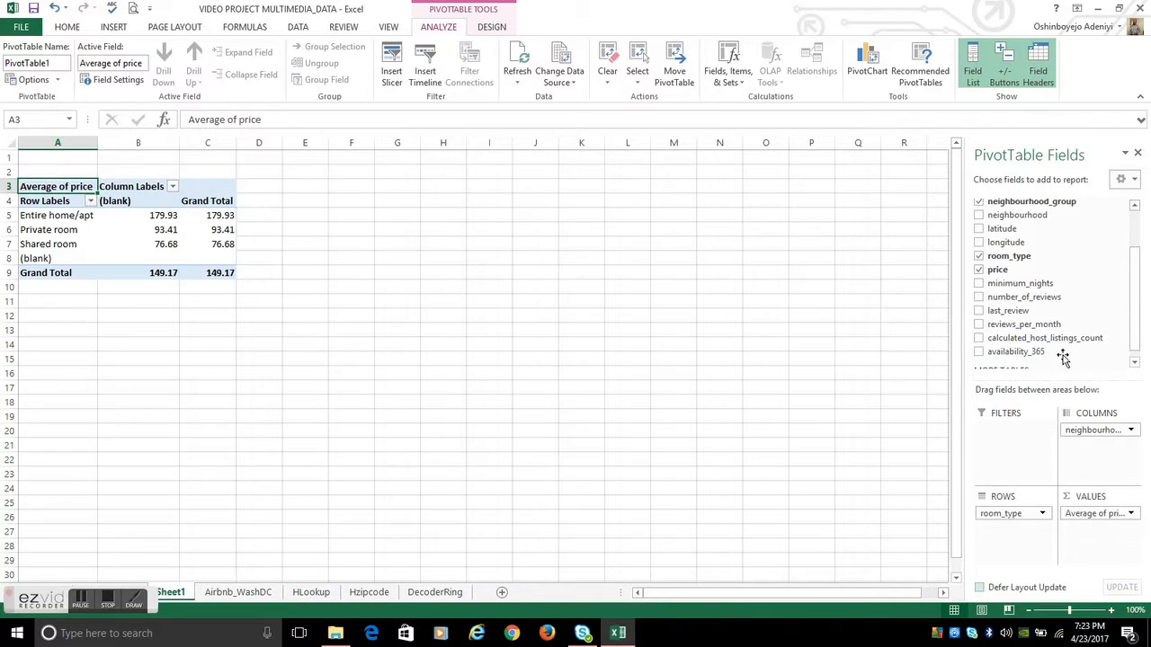
# Step: Limit minimum_nights to the values 1, 2 and 3 and add it as the report filter
pyautogui.rightClick(1028, 286)
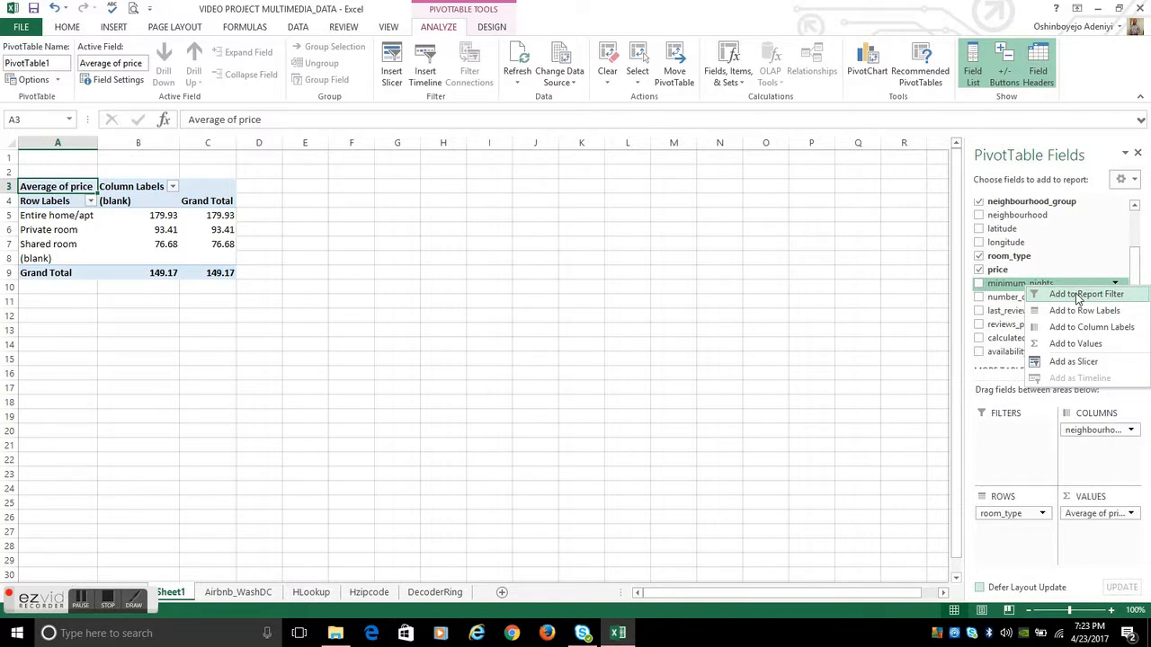
pyautogui.click(1115, 284)
pyautogui.click(1115, 284)
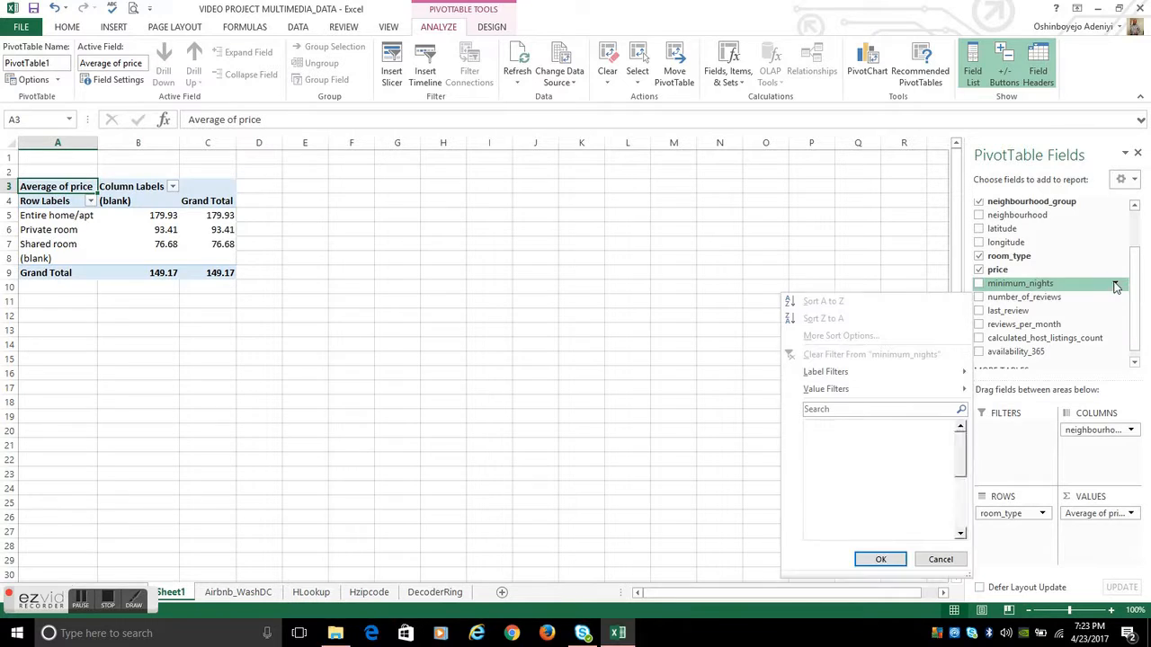
pyautogui.click(825, 426)
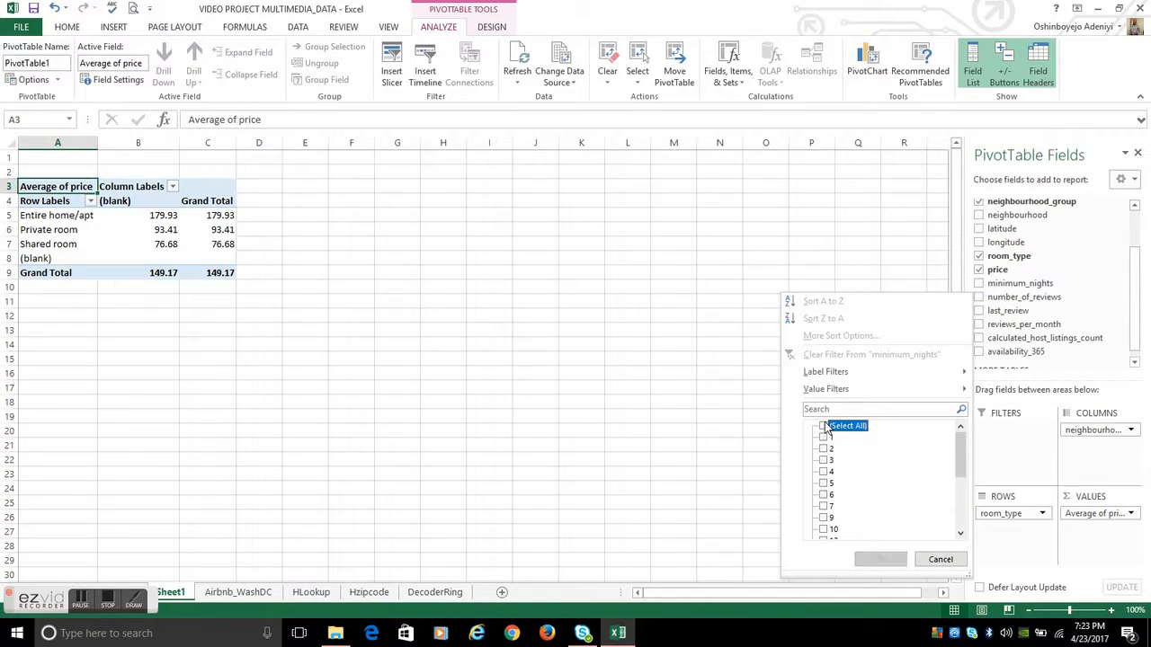
pyautogui.click(823, 437)
pyautogui.click(824, 449)
pyautogui.click(824, 460)
pyautogui.click(882, 559)
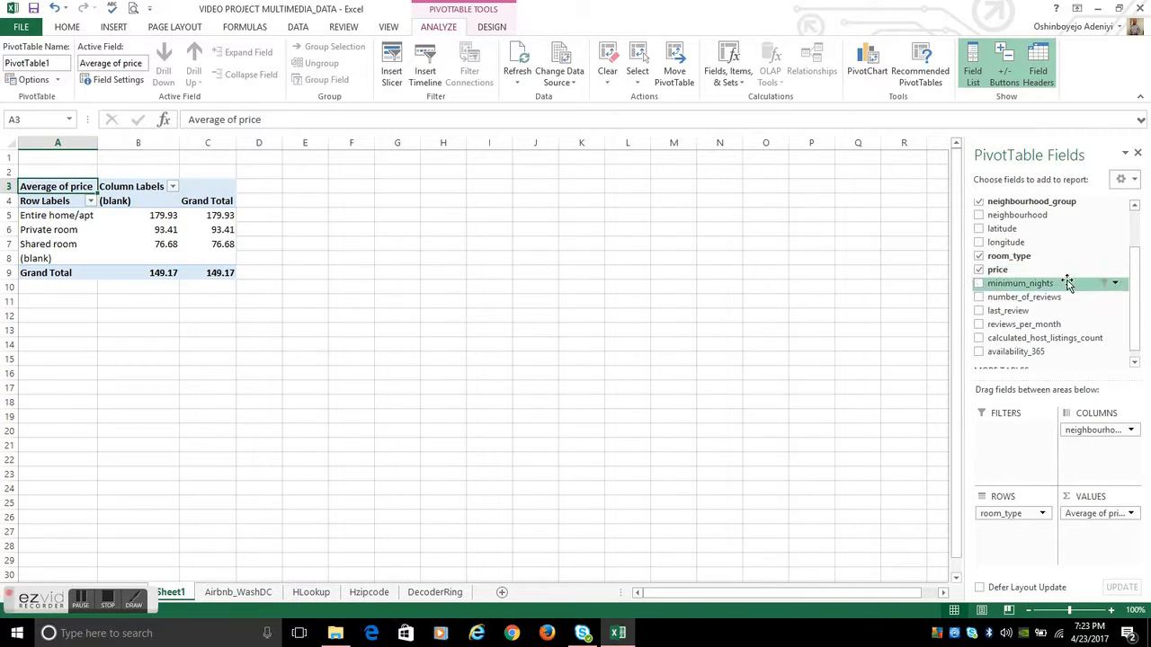
pyautogui.moveTo(1039, 286); pyautogui.dragTo(1008, 430)
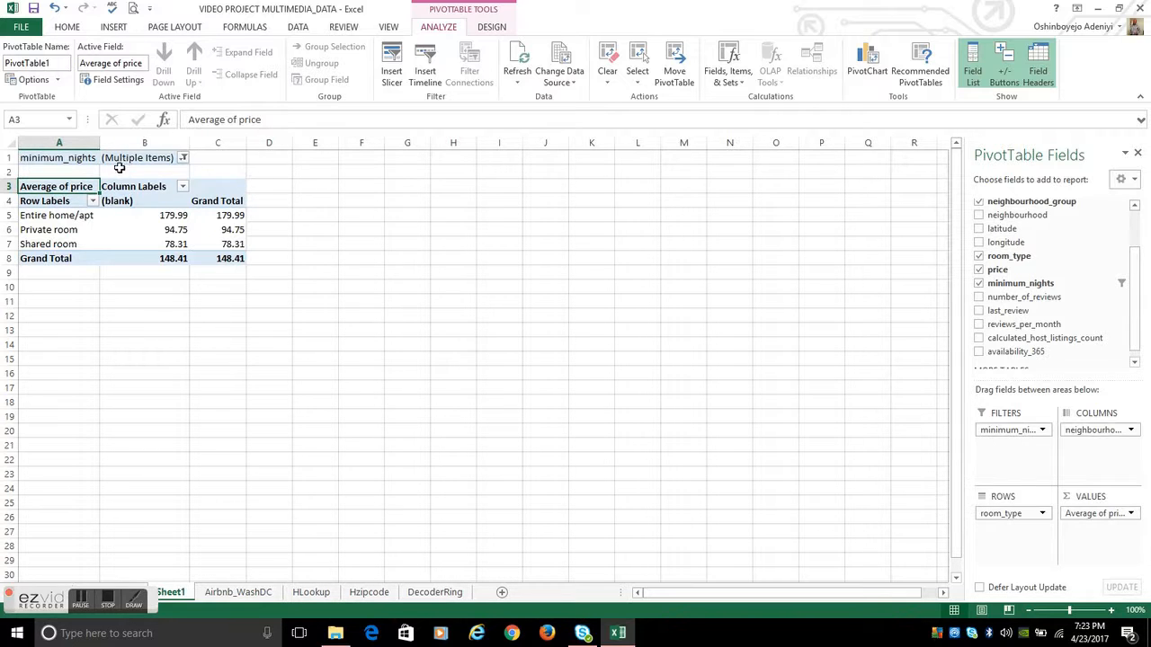
# Step: Insert a column PivotChart of the average price by room type from the filtered PivotTable
pyautogui.click(68, 159)
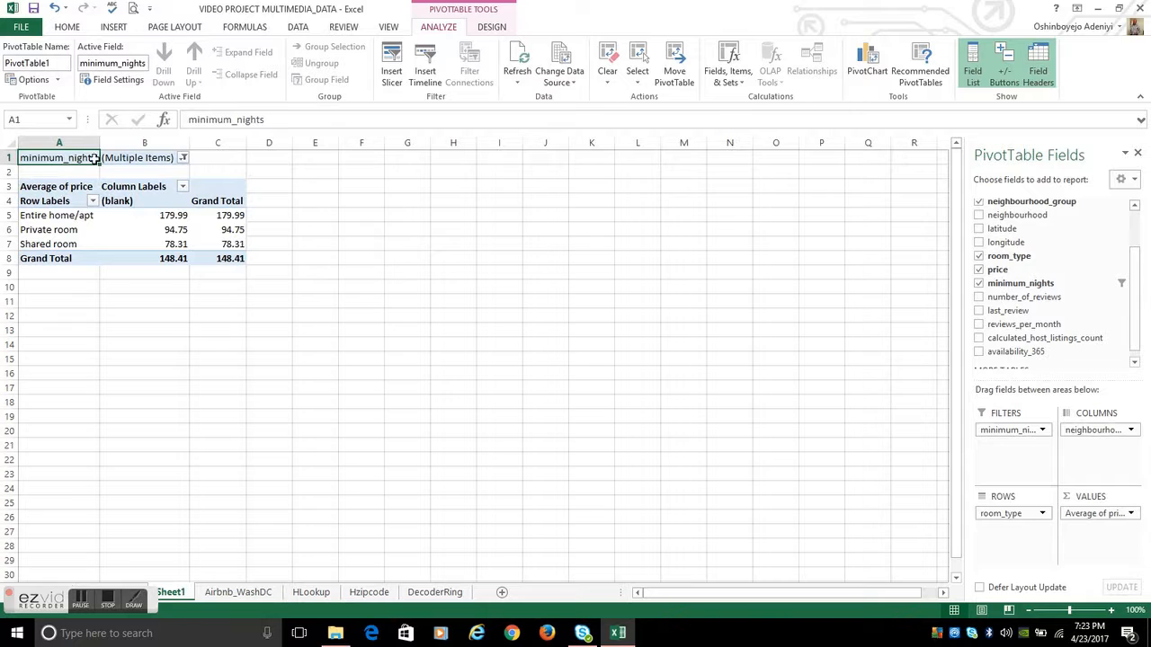
pyautogui.click(102, 159)
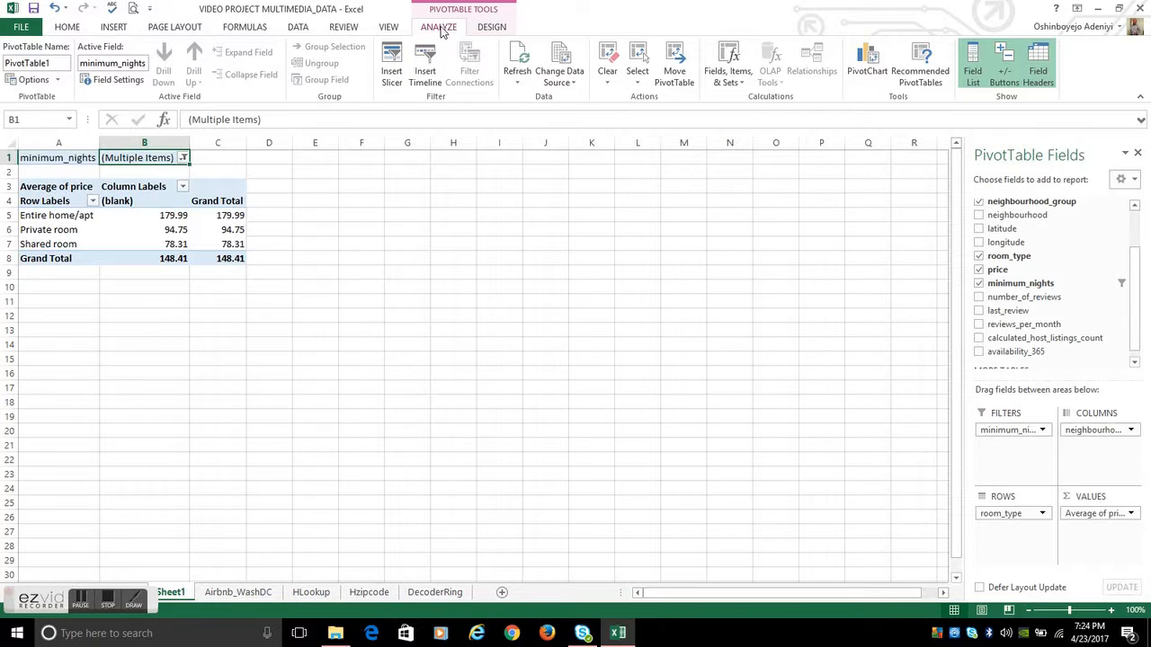
pyautogui.click(874, 72)
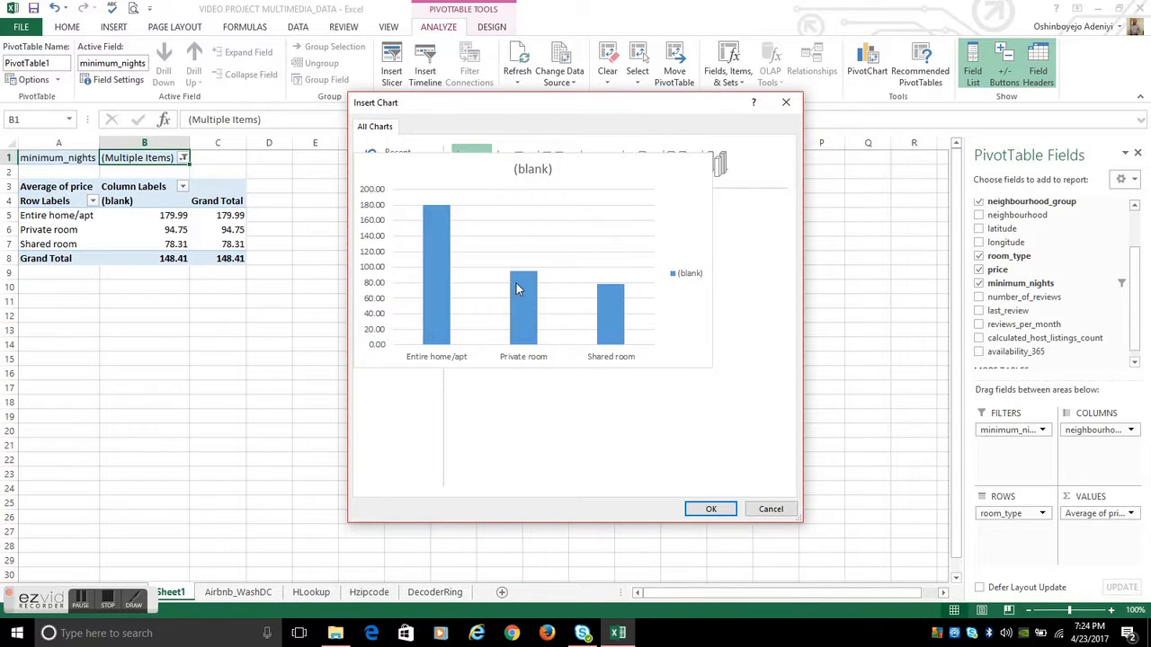
pyautogui.click(712, 509)
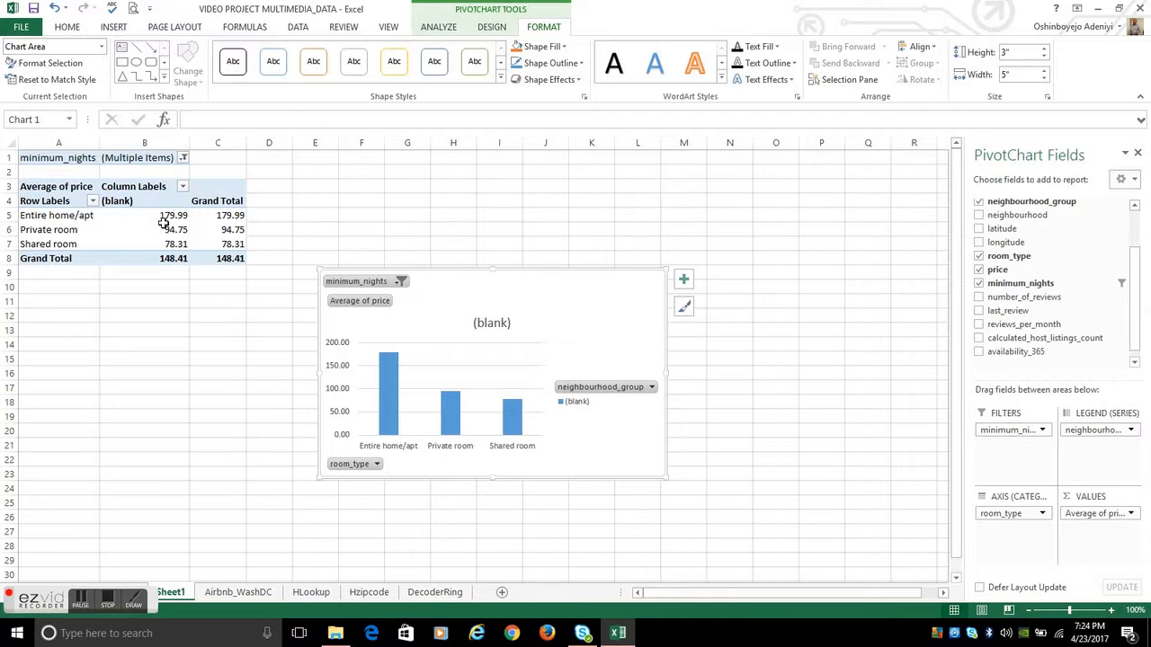
pyautogui.moveTo(187, 217)
pyautogui.moveTo(394, 428)
pyautogui.click(111, 605)
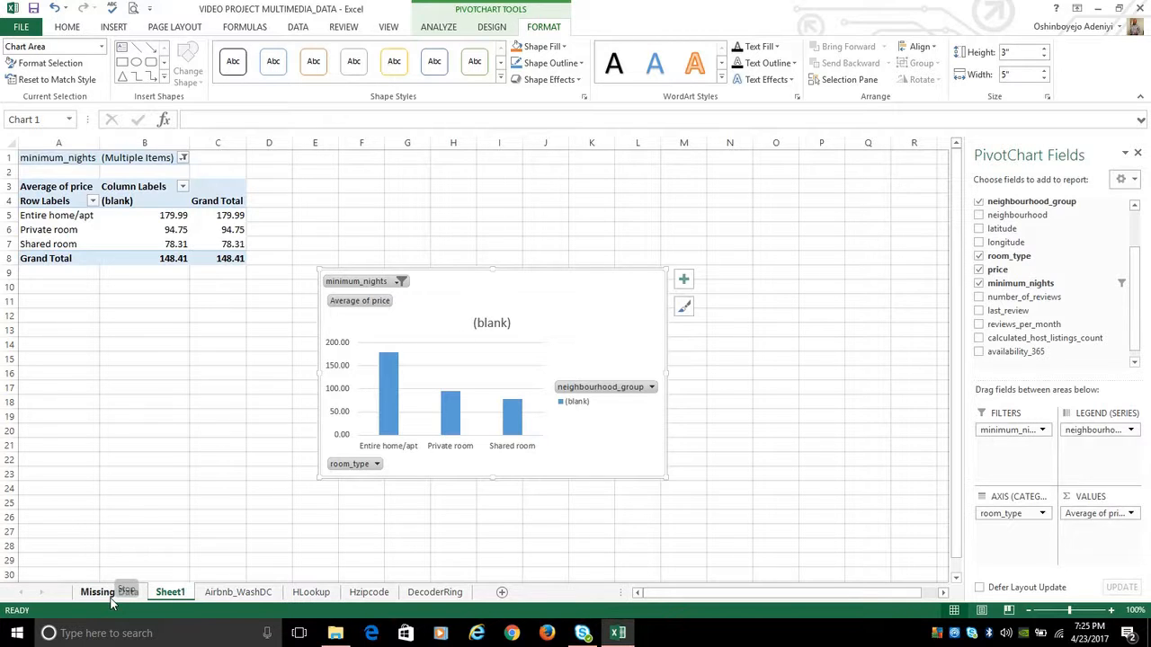